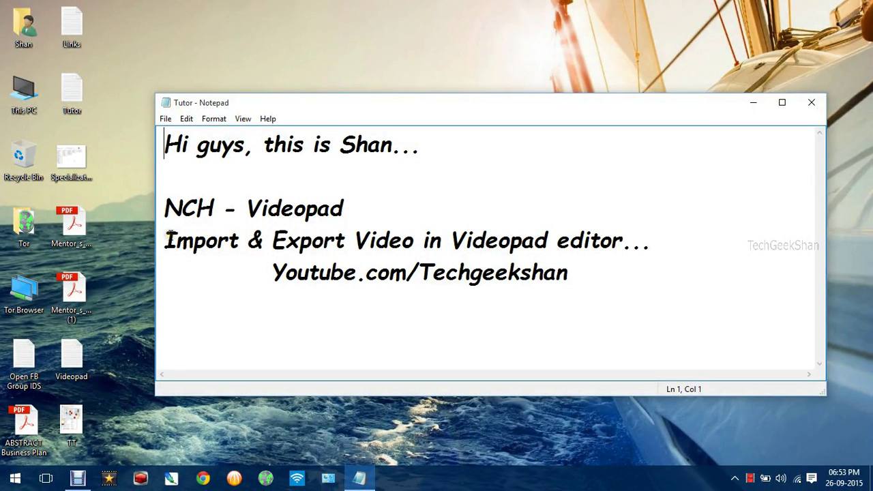
Minimize the Notepad intro notes window to reveal the desktop
click(751, 102)
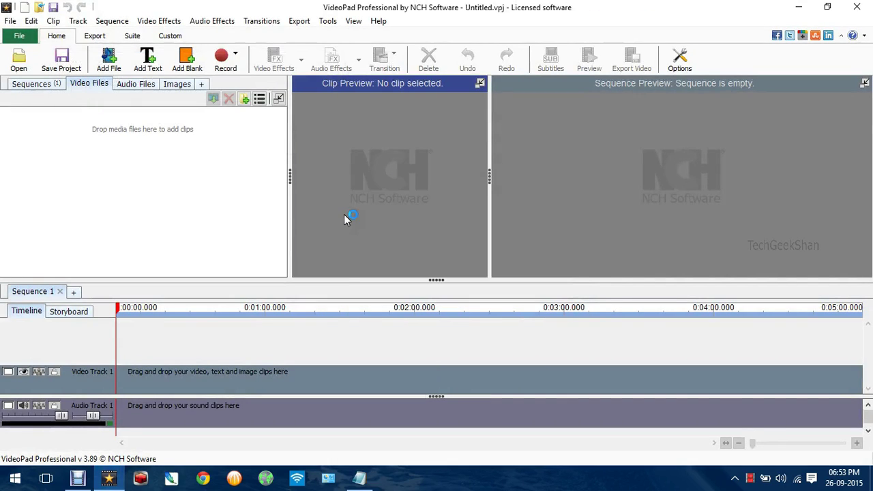
Import the Congo On like This and Doubt of africa clips into Video Files
right_click(143, 164)
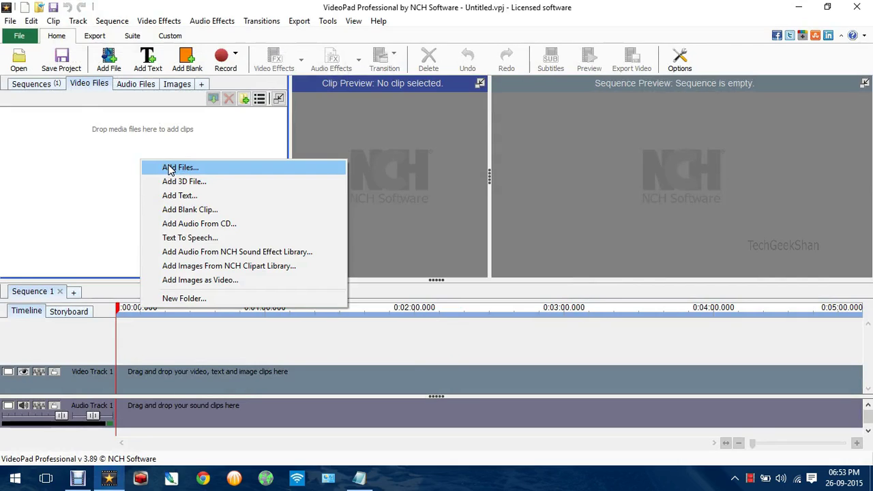
right_click(82, 140)
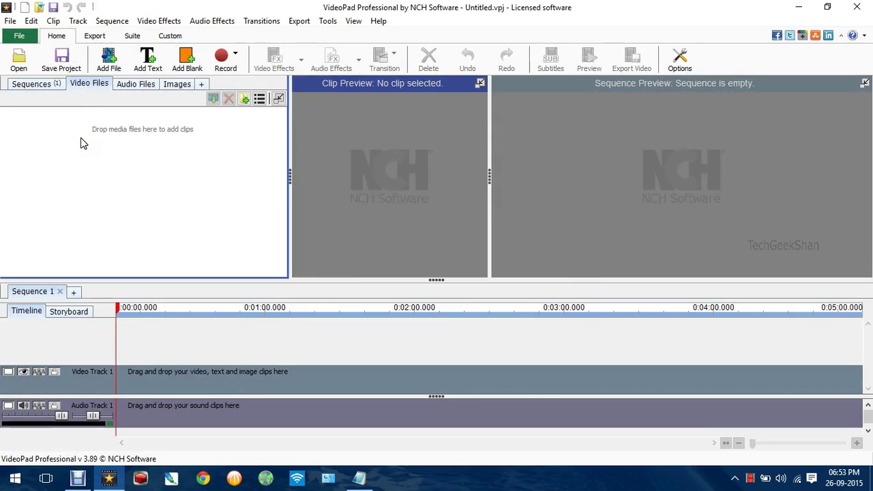
click(109, 147)
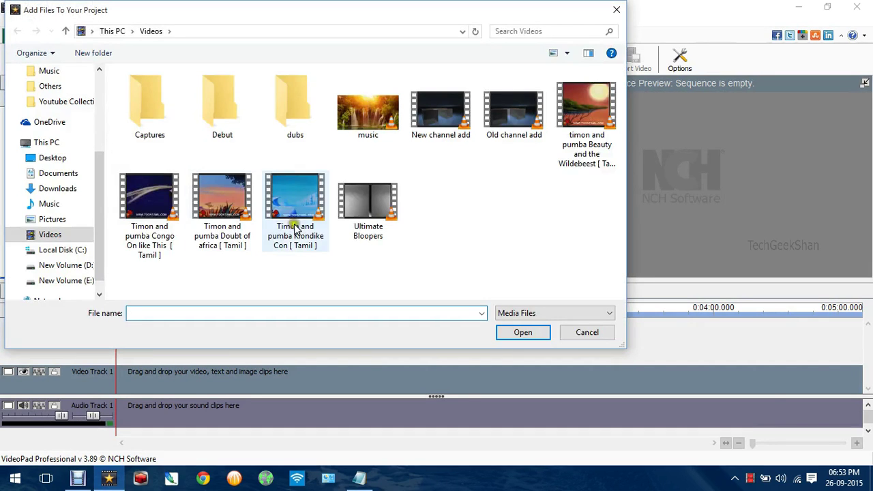
click(163, 218)
ctrl+click(221, 231)
click(541, 336)
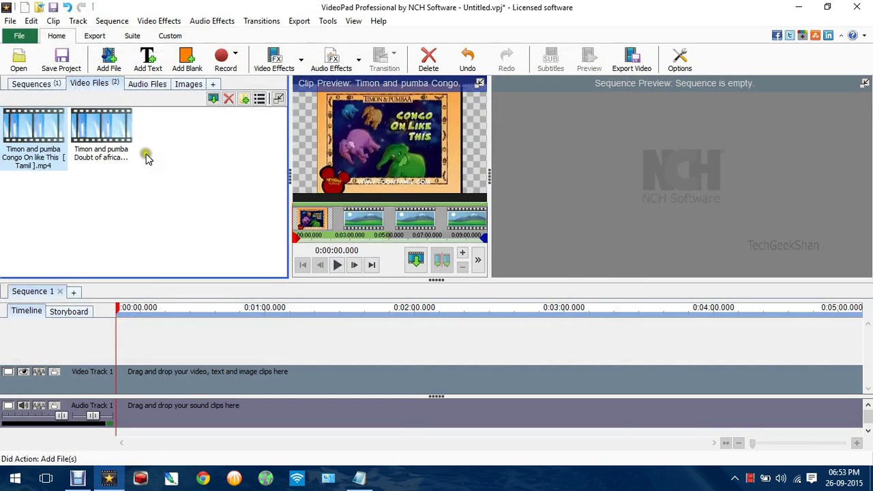
Reopen the file picker, try selecting more videos, then cancel without adding any
right_click(197, 176)
click(452, 251)
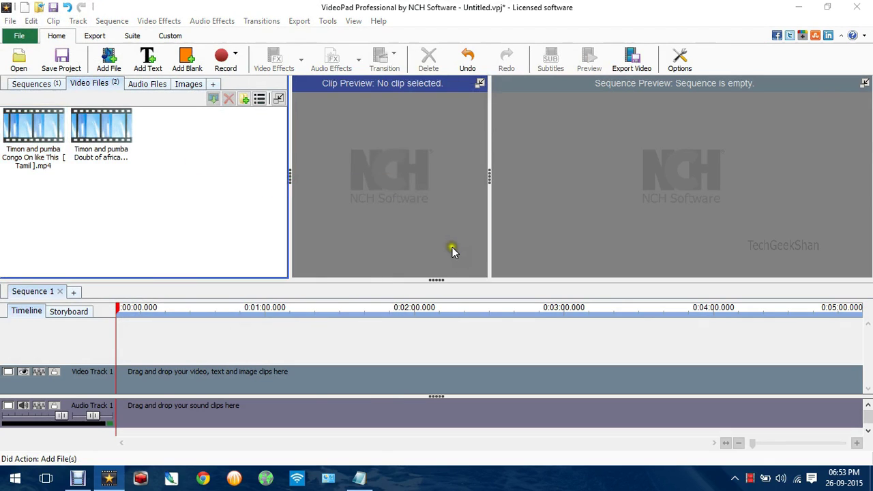
double_click(170, 180)
drag(470, 200, 141, 266)
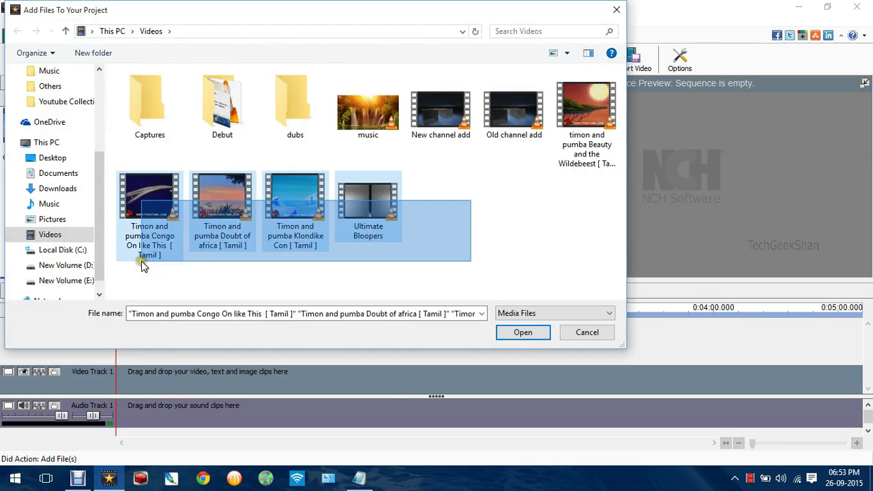
mouse_move(596, 197)
mouse_down()
mouse_move(477, 115)
mouse_move(146, 111)
mouse_up()
click(472, 225)
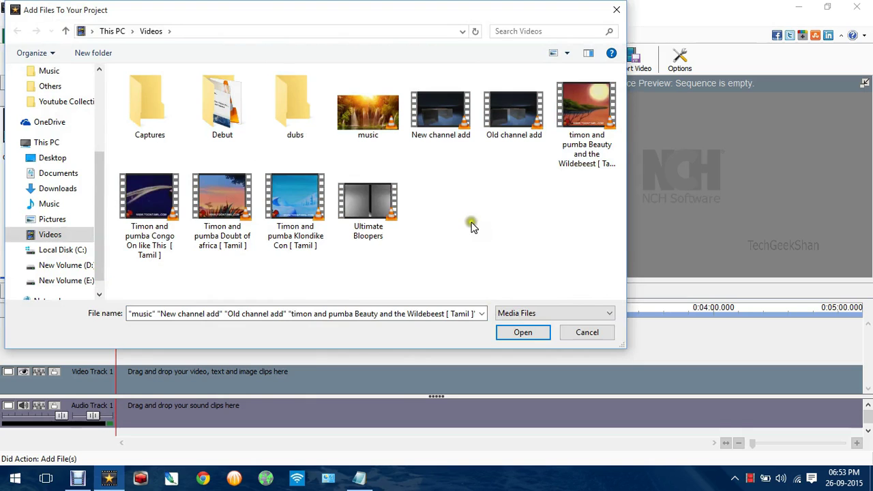
click(580, 334)
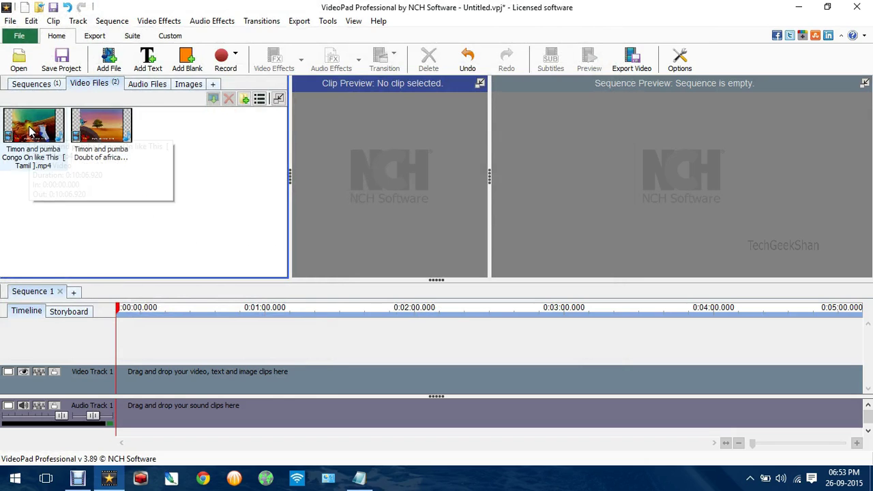
Place the Congo On like This clip on Video Track 1 and scrub the ten-minute sequence
drag(20, 147, 131, 373)
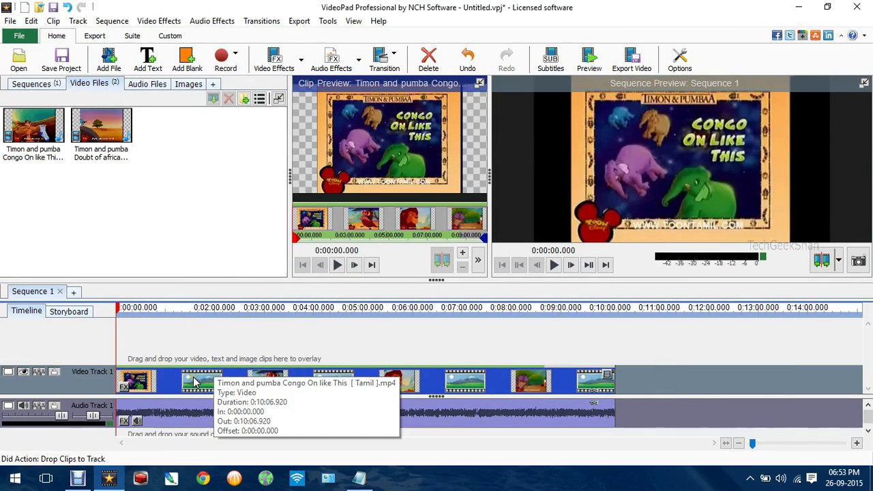
scroll(443, 388, down, 2)
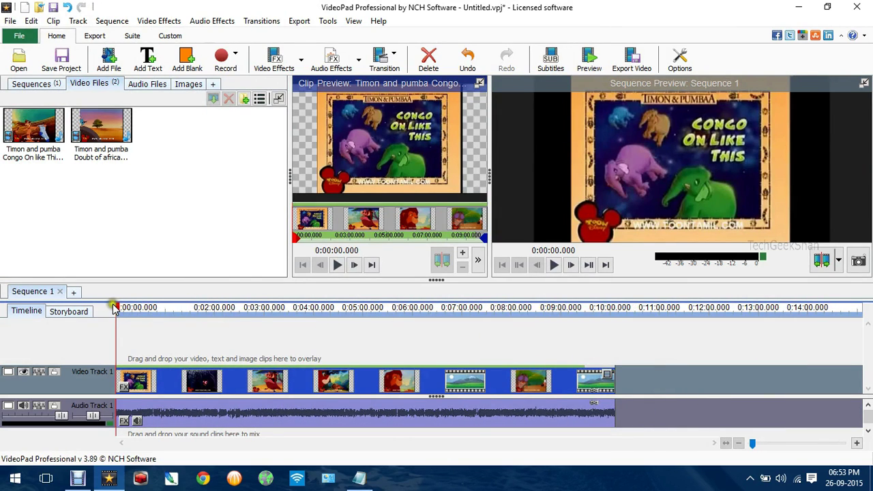
drag(118, 313, 255, 326)
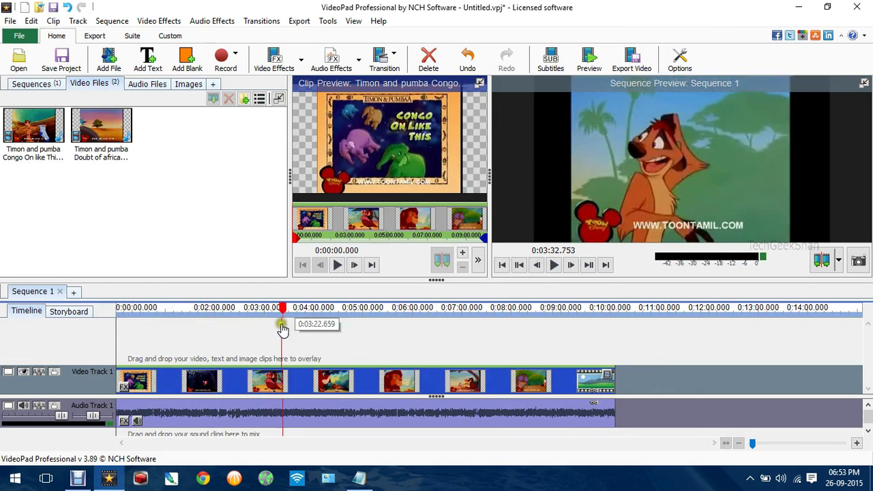
drag(256, 325, 117, 312)
drag(598, 313, 611, 312)
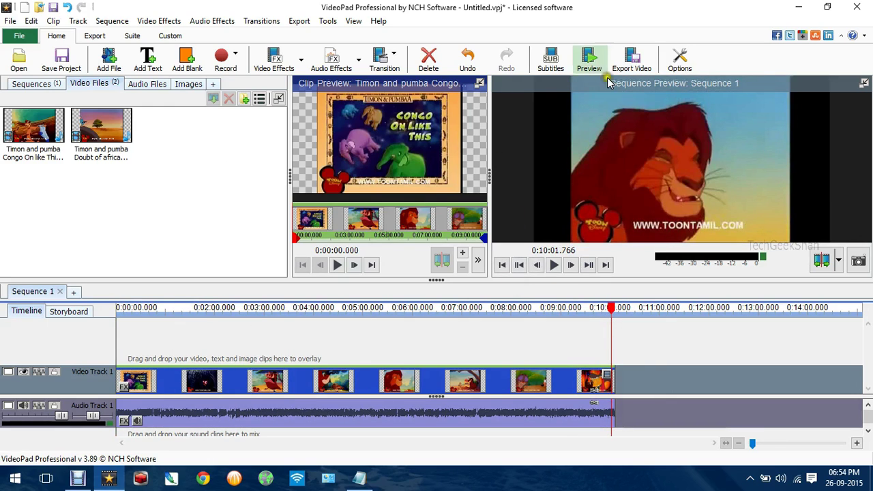
drag(610, 308, 117, 308)
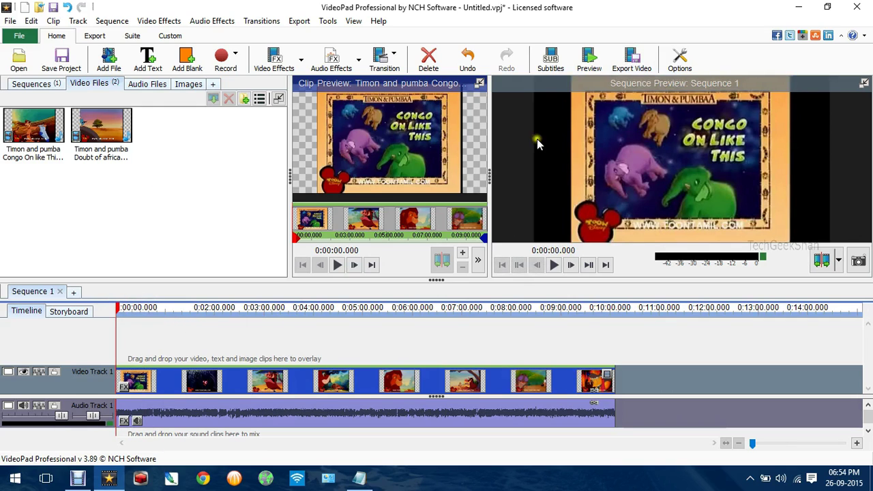
Start a video export and detect the clip's 480 x 360, 25 fps format
click(641, 64)
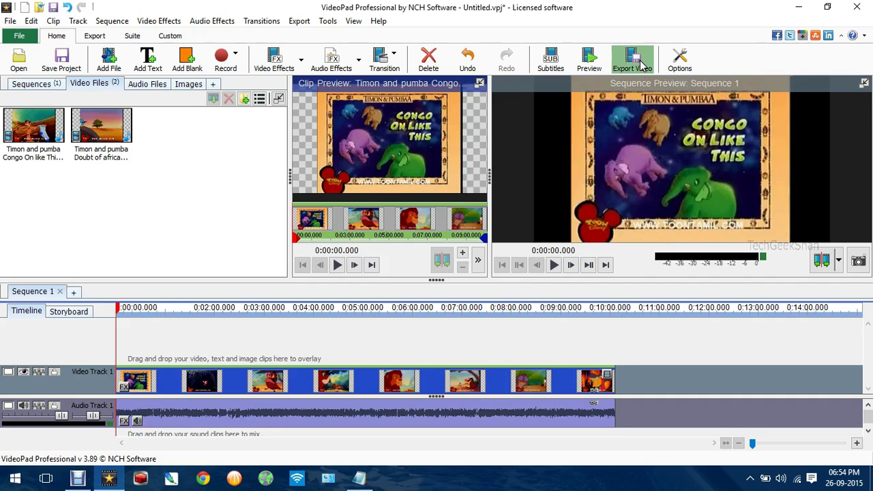
drag(466, 77, 321, 77)
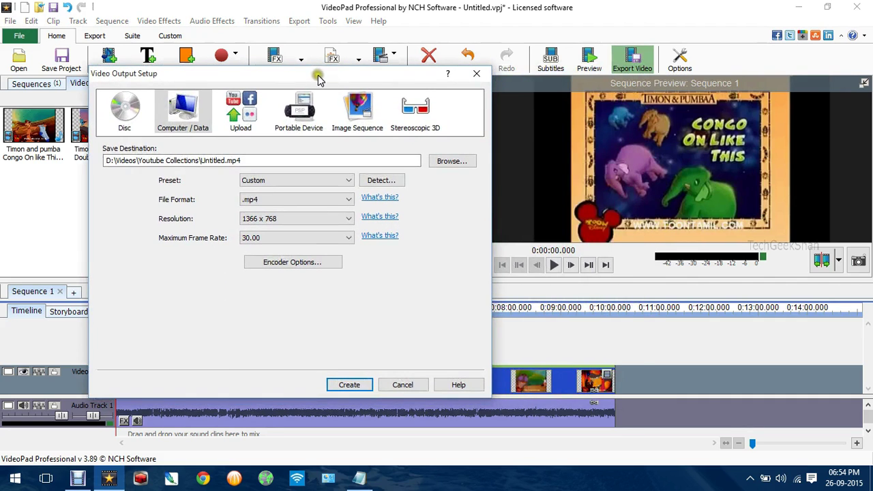
click(372, 183)
drag(306, 196, 295, 176)
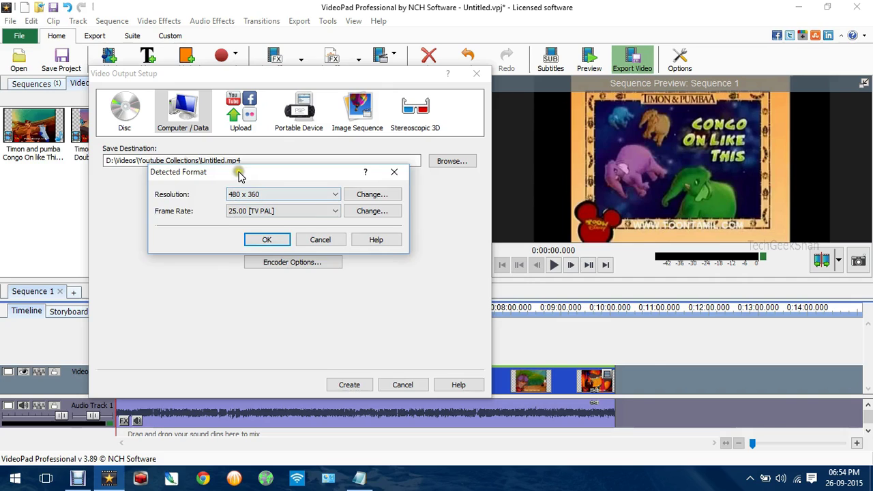
drag(240, 174, 247, 179)
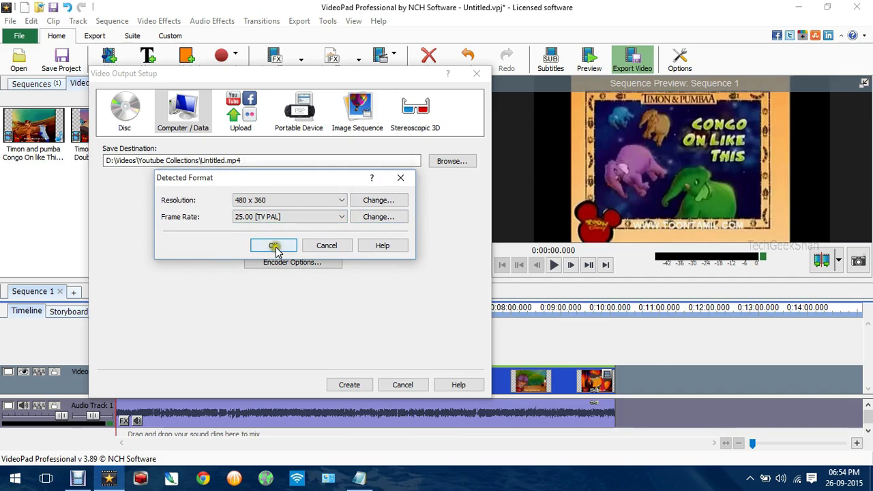
click(272, 247)
Restore the default encoder quality (23) and confirm the encoding settings
click(289, 265)
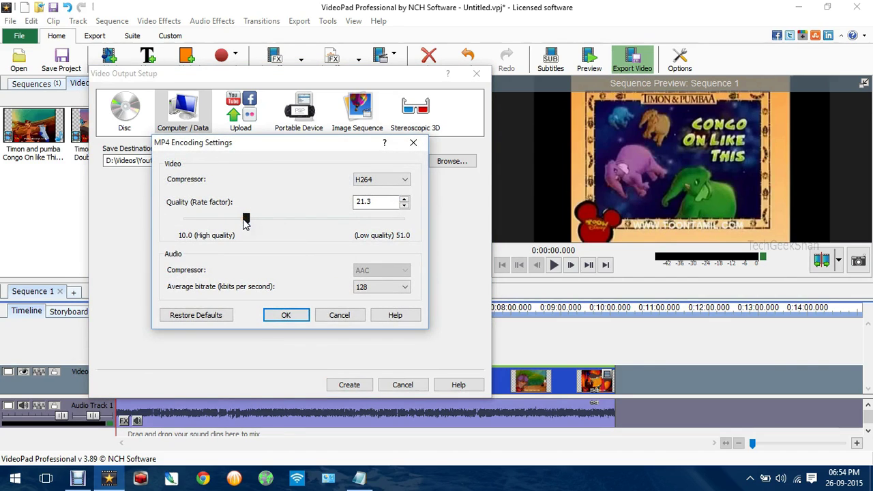
mouse_move(238, 219)
mouse_down()
mouse_move(217, 232)
mouse_move(234, 234)
mouse_up()
click(225, 315)
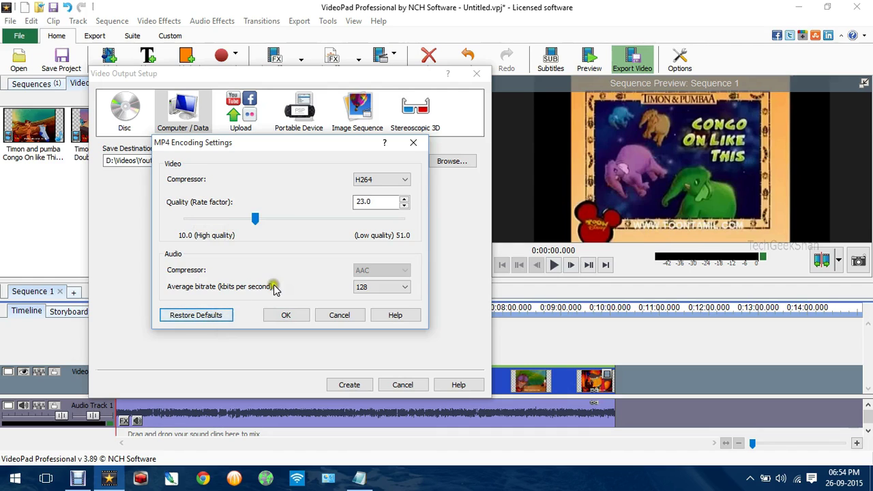
click(285, 315)
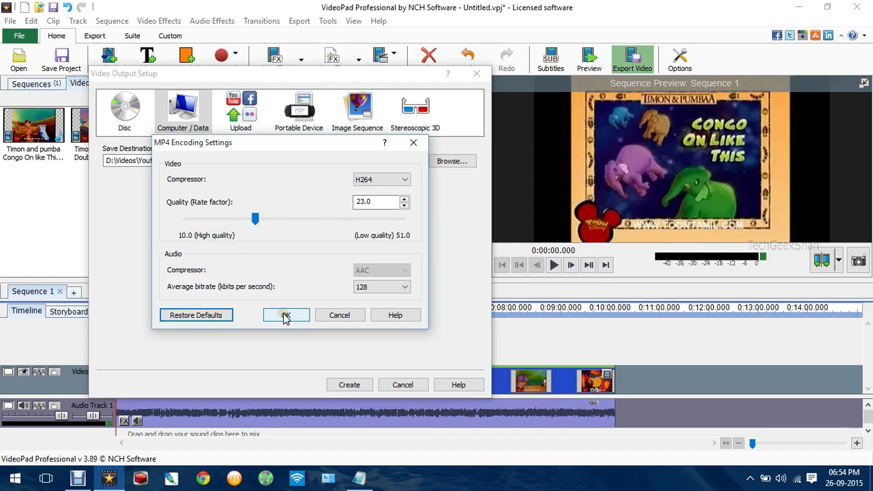
click(452, 161)
Save the export as test on the Desktop in MKV format
click(164, 244)
click(140, 240)
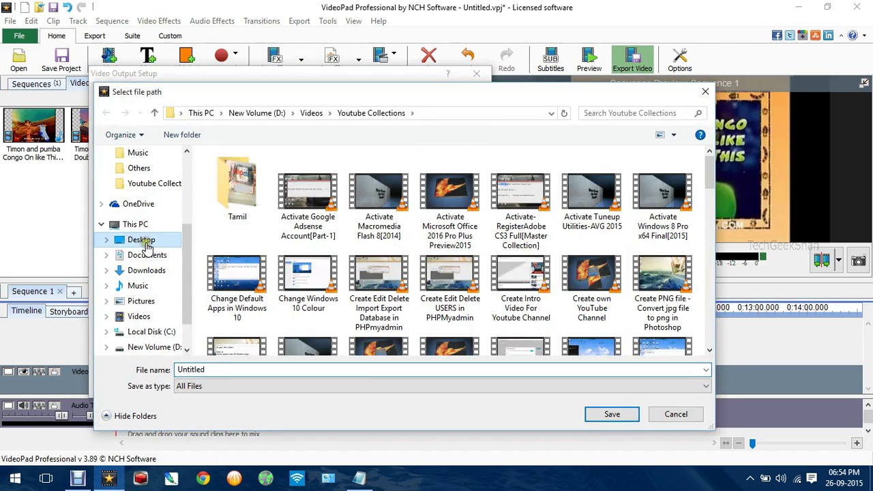
double_click(204, 370)
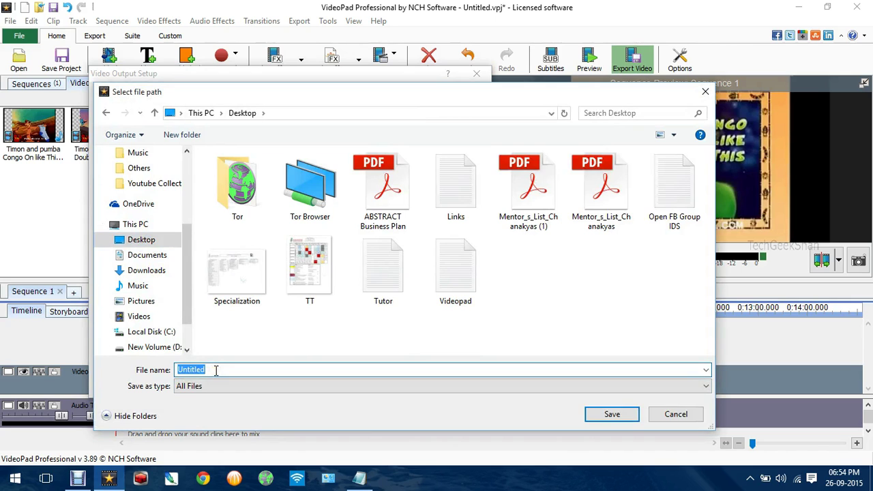
text(test)
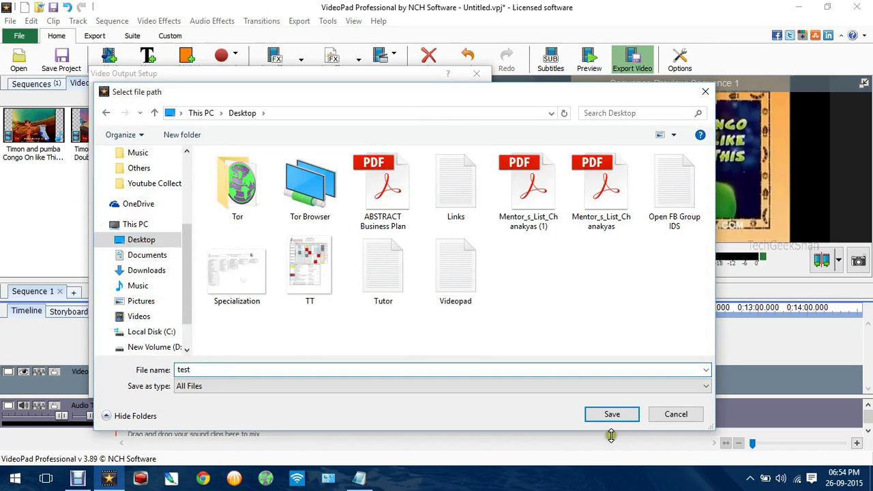
click(612, 414)
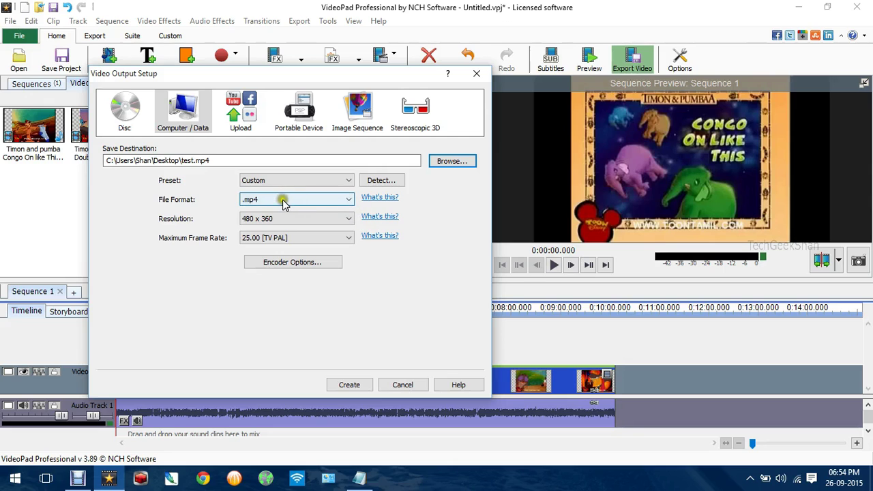
click(247, 200)
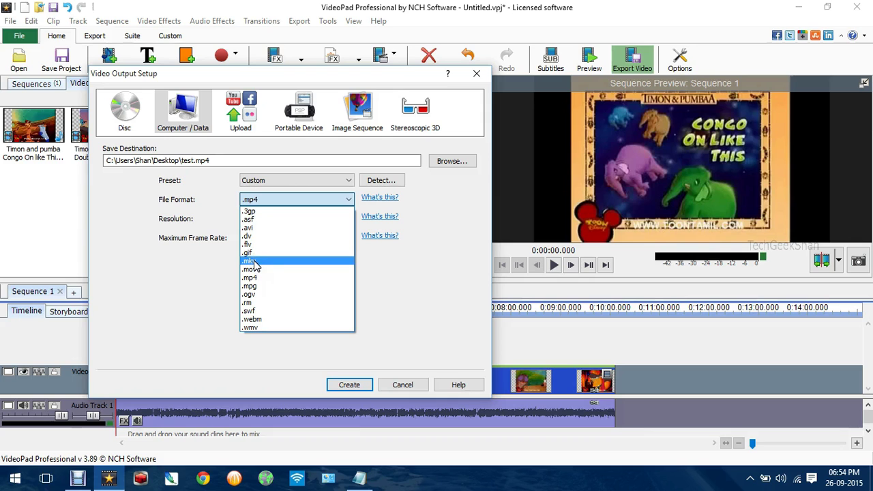
click(252, 263)
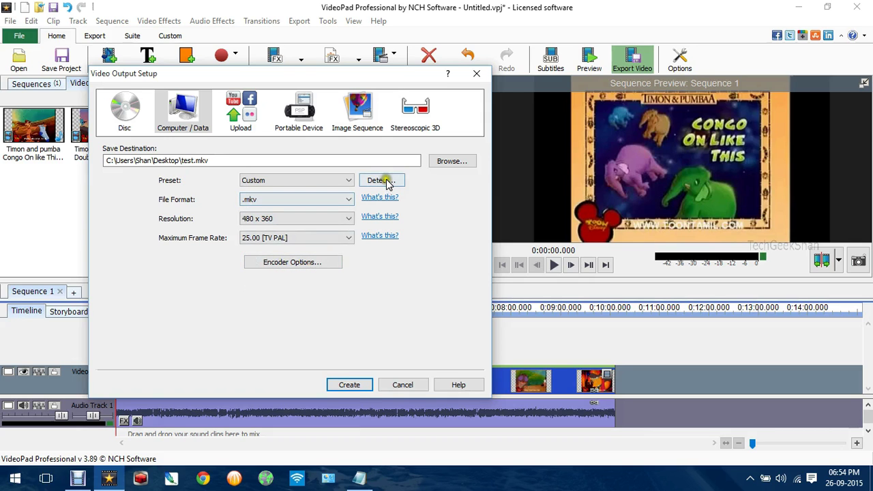
Create the movie, cropping edges to resolve the 4:3 aspect ratio conflict
click(351, 386)
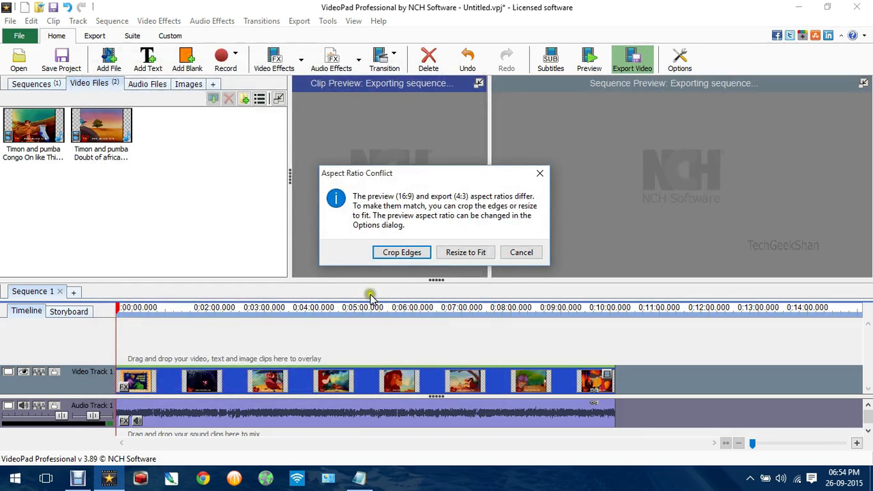
drag(415, 175, 389, 169)
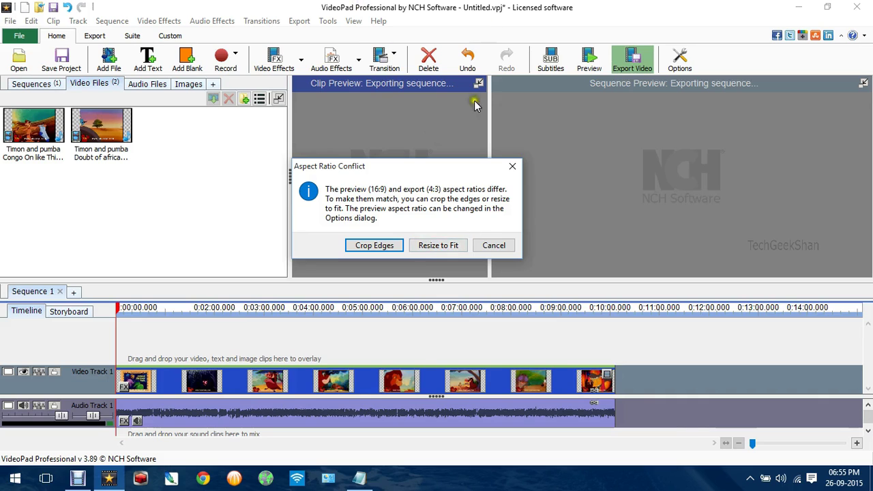
click(366, 247)
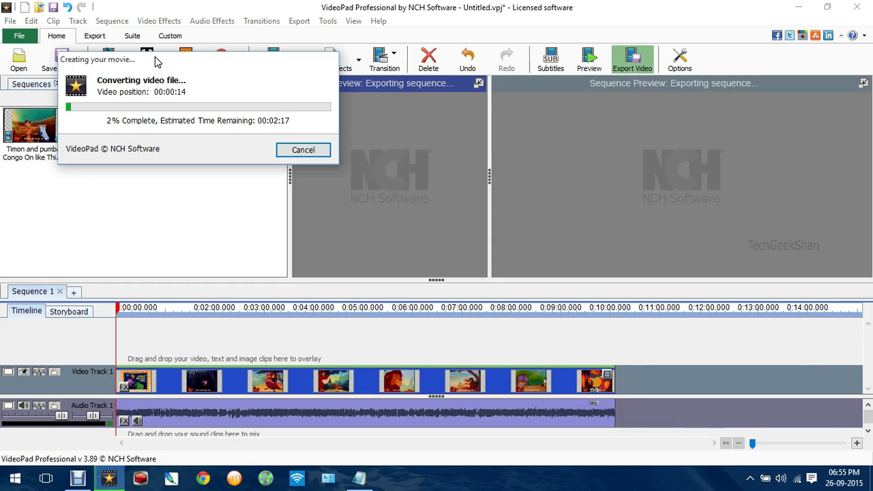
Move the export progress window aside while the conversion runs
drag(193, 63, 221, 84)
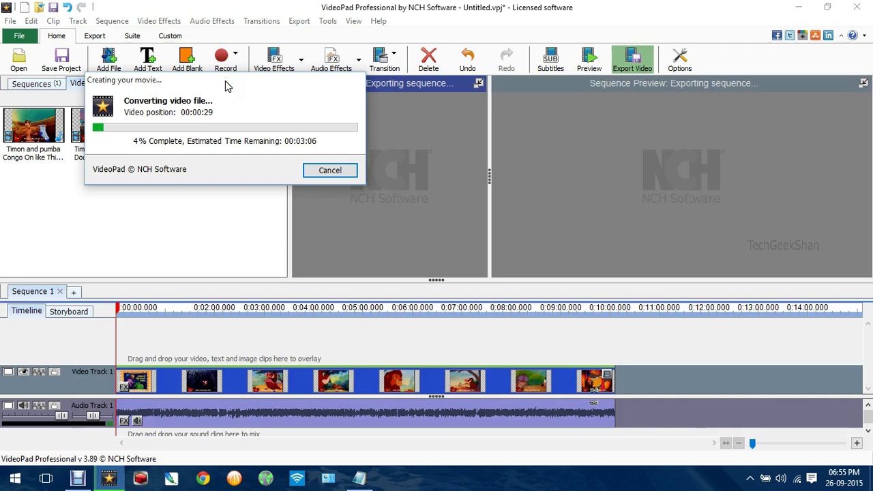
drag(225, 80, 206, 124)
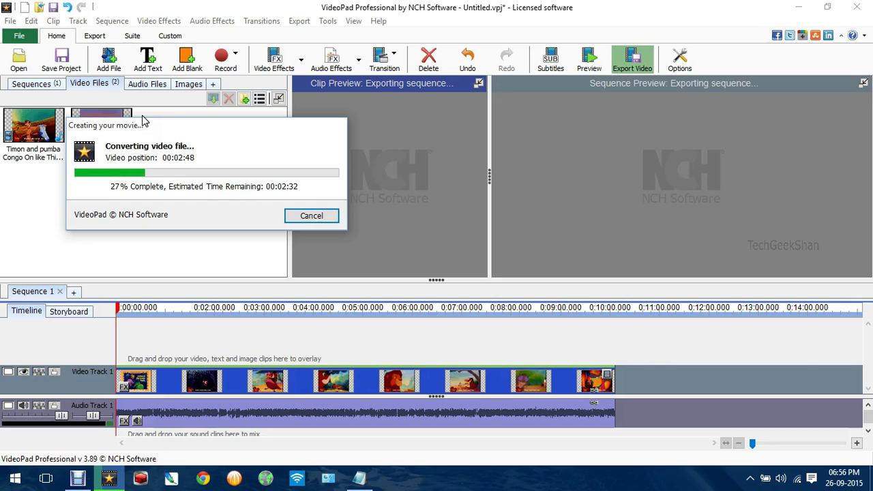
drag(156, 121, 171, 121)
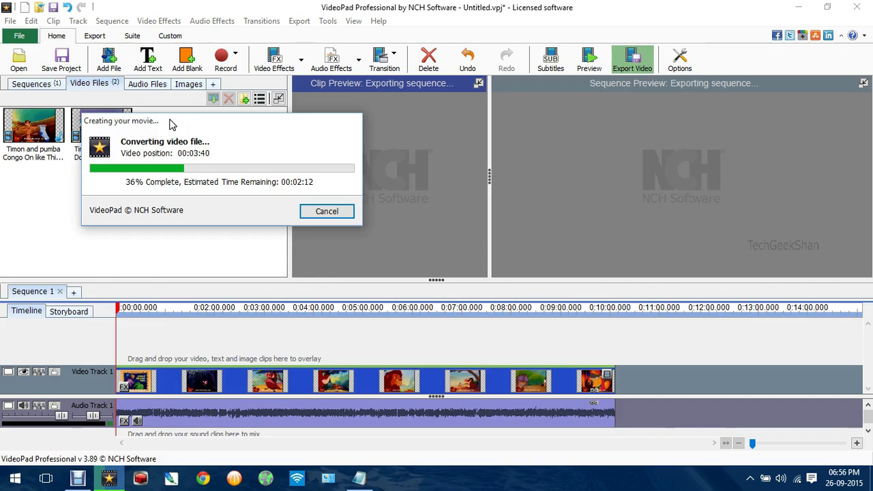
drag(171, 123, 188, 121)
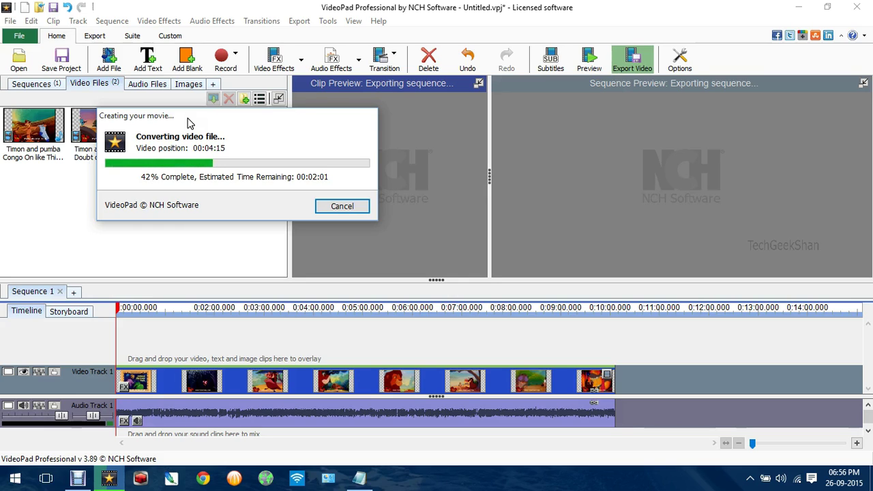
click(189, 120)
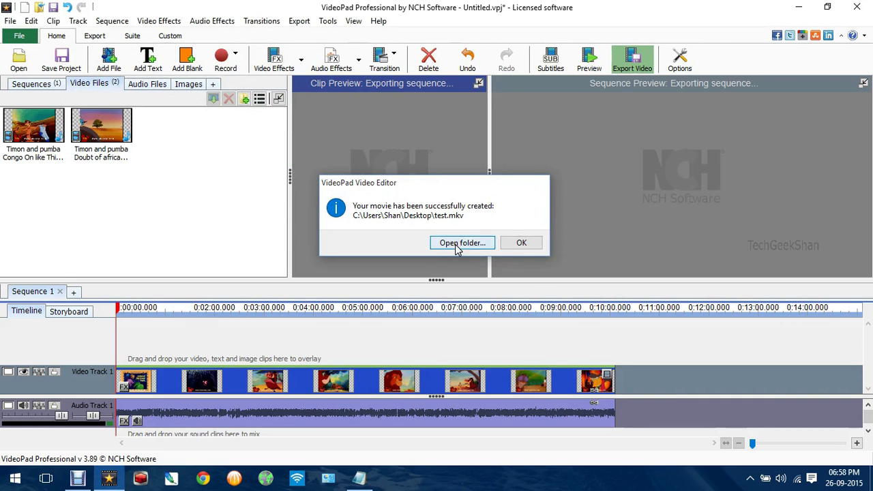
Open the Desktop folder containing the finished test.mkv
click(456, 244)
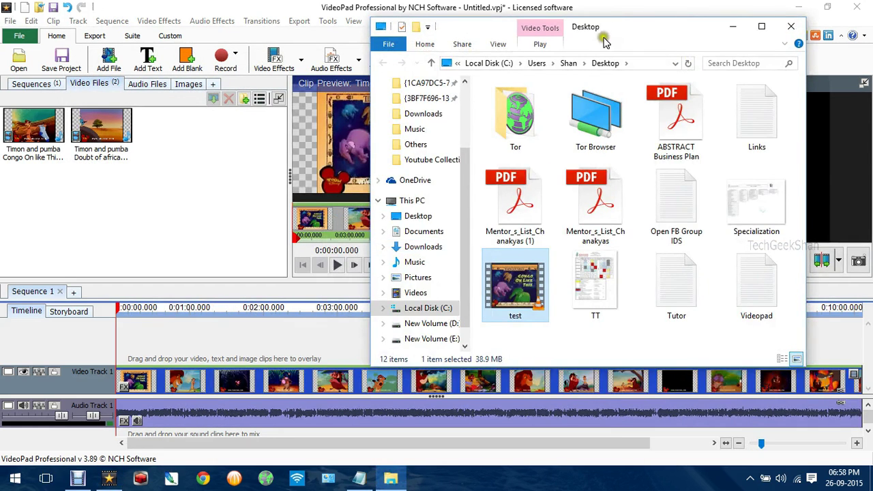
Browse New Volume (D:) and its Videos folder, selecting the Timon and Pumbaa clips
drag(618, 9, 409, 2)
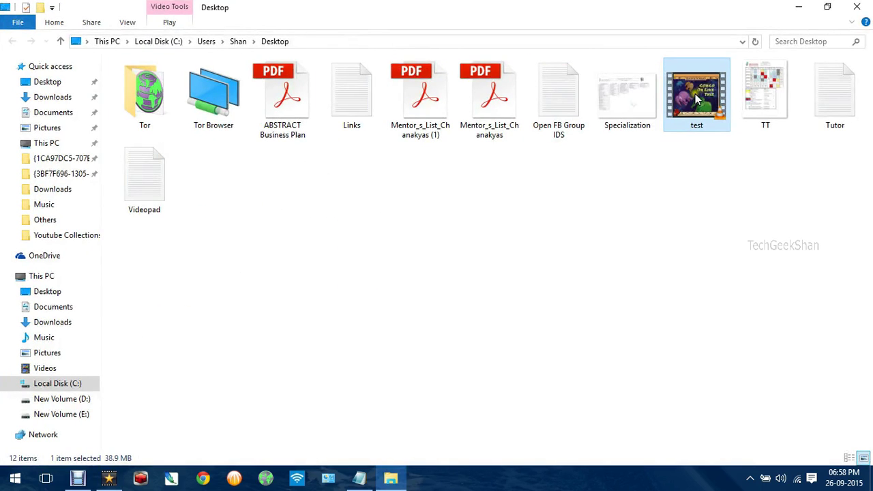
mouse_move(695, 96)
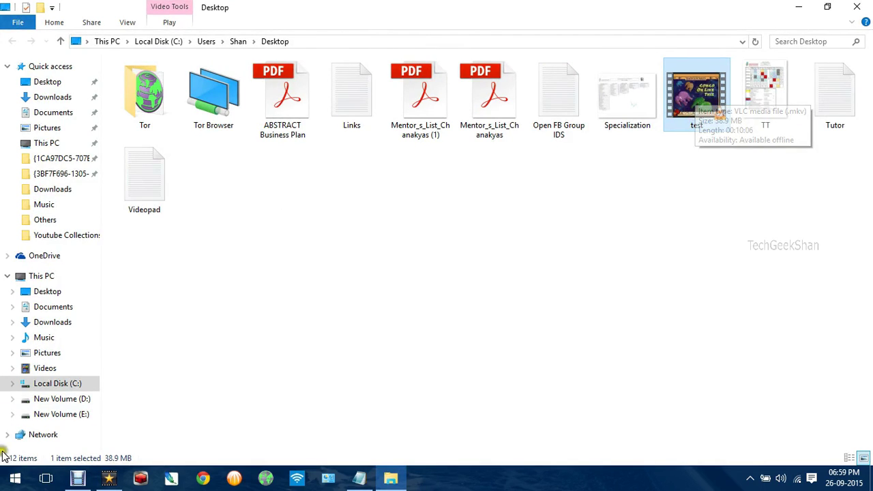
click(68, 402)
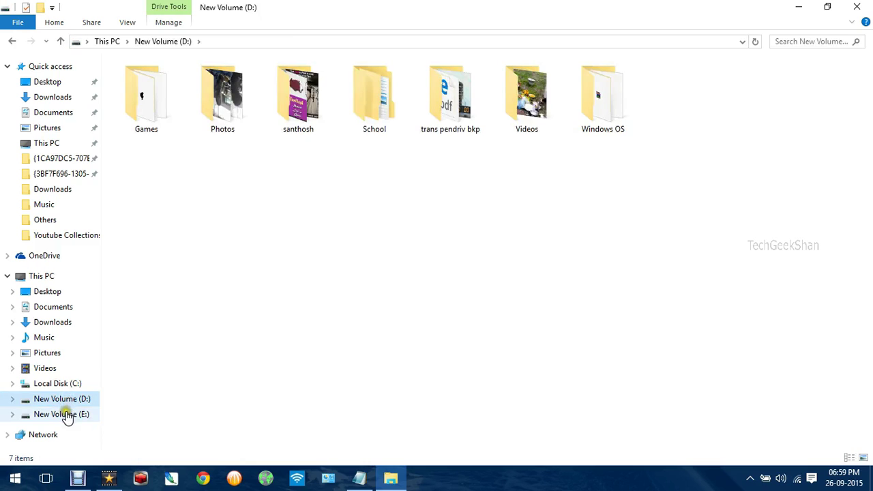
click(49, 367)
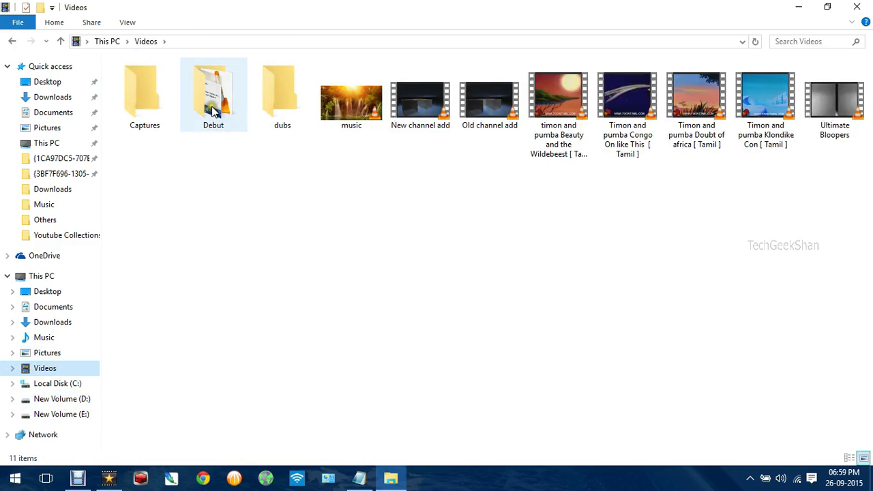
click(568, 108)
click(622, 120)
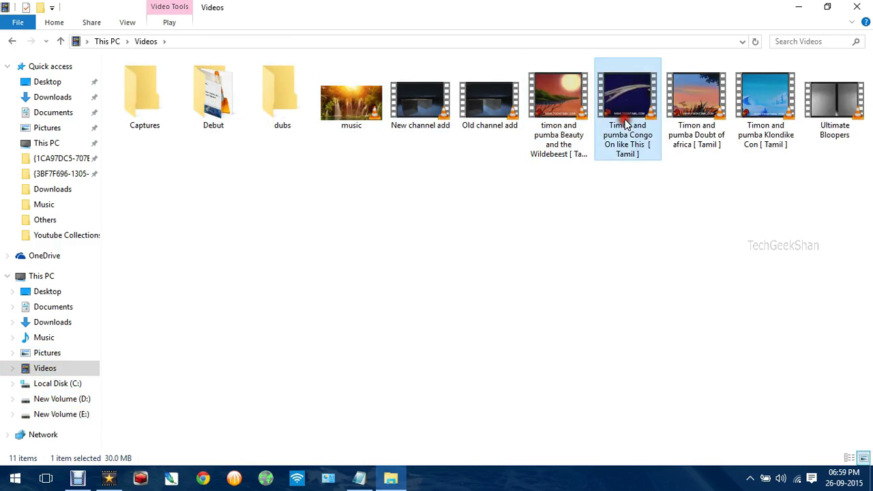
click(682, 126)
click(753, 109)
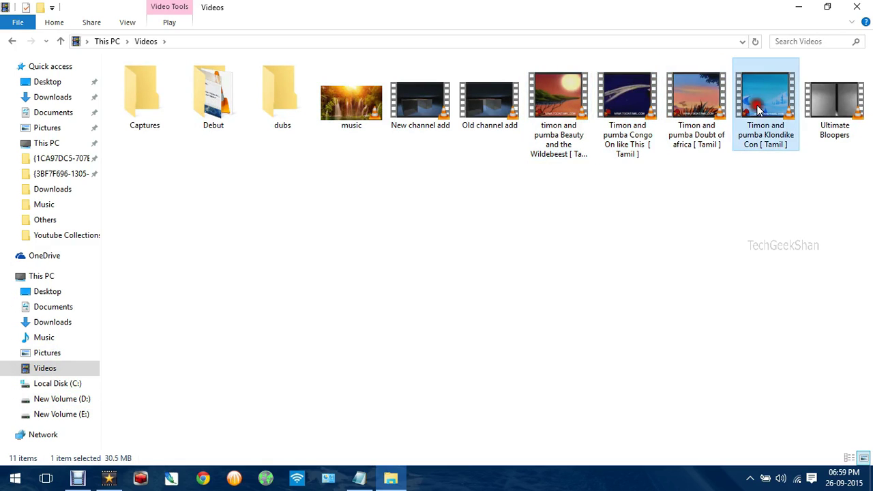
click(695, 116)
click(627, 119)
Return to the Desktop, play test.mkv in VLC, then close the player
click(12, 41)
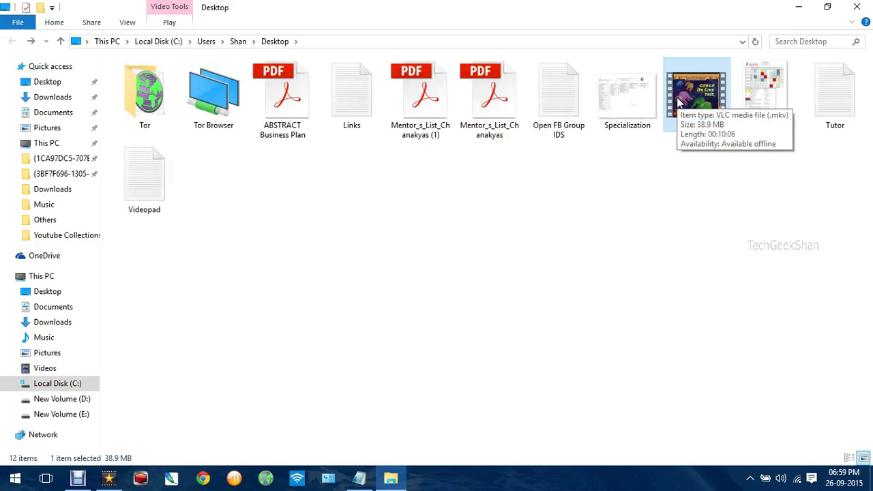
double_click(679, 102)
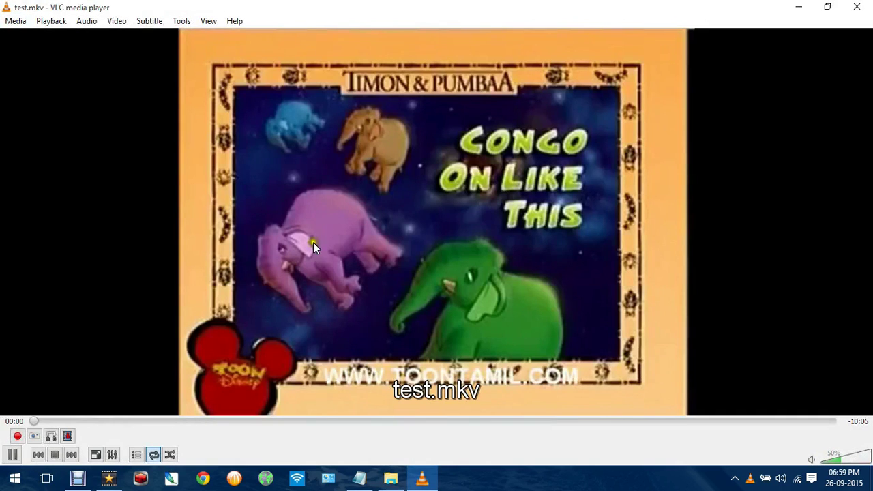
click(856, 7)
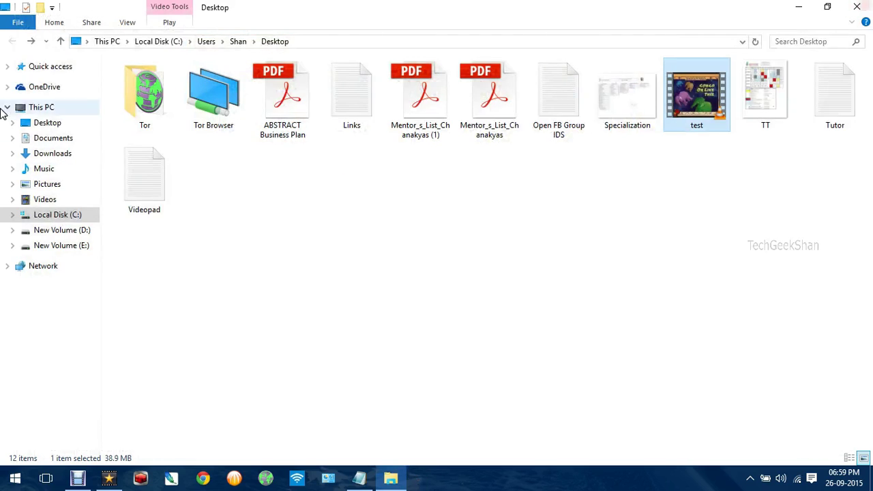
click(32, 42)
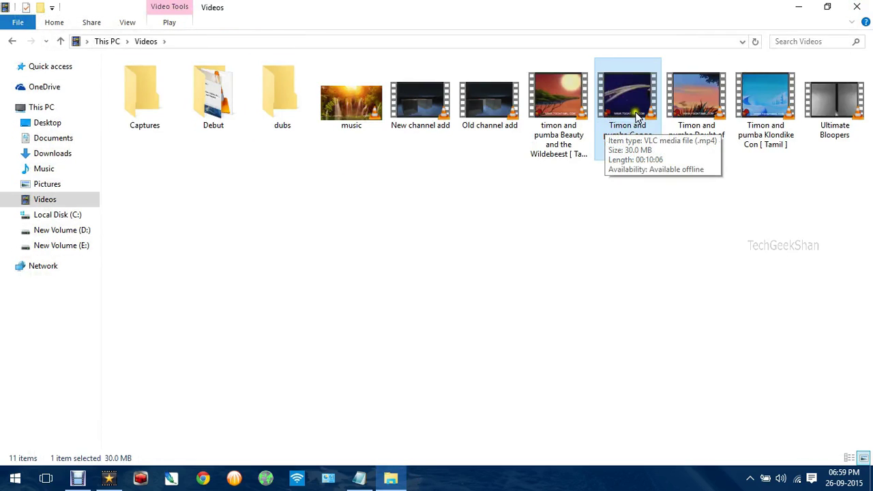
click(10, 42)
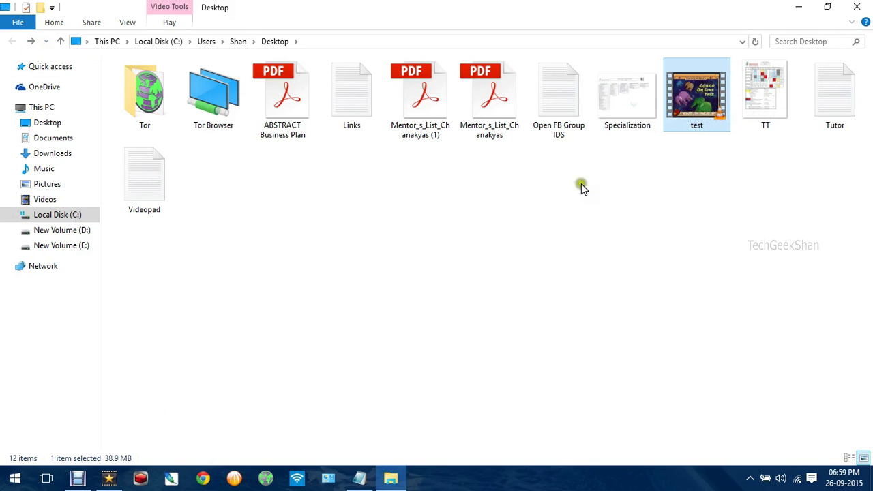
click(77, 478)
click(77, 478)
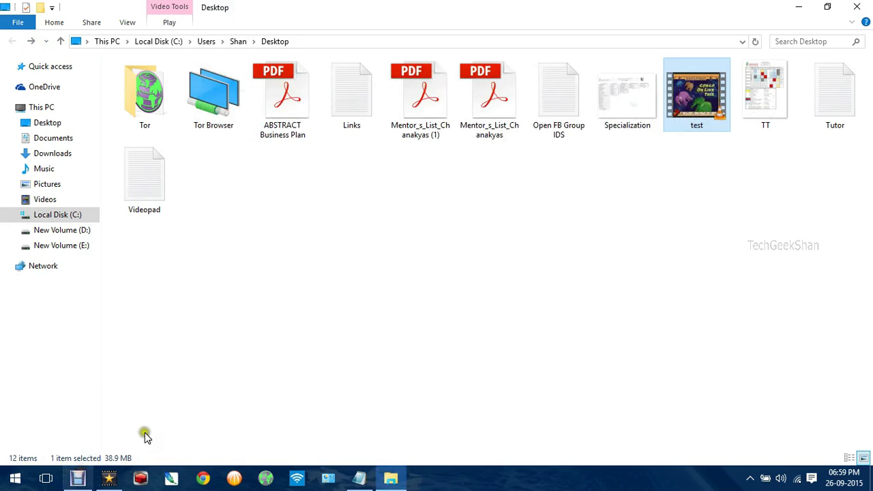